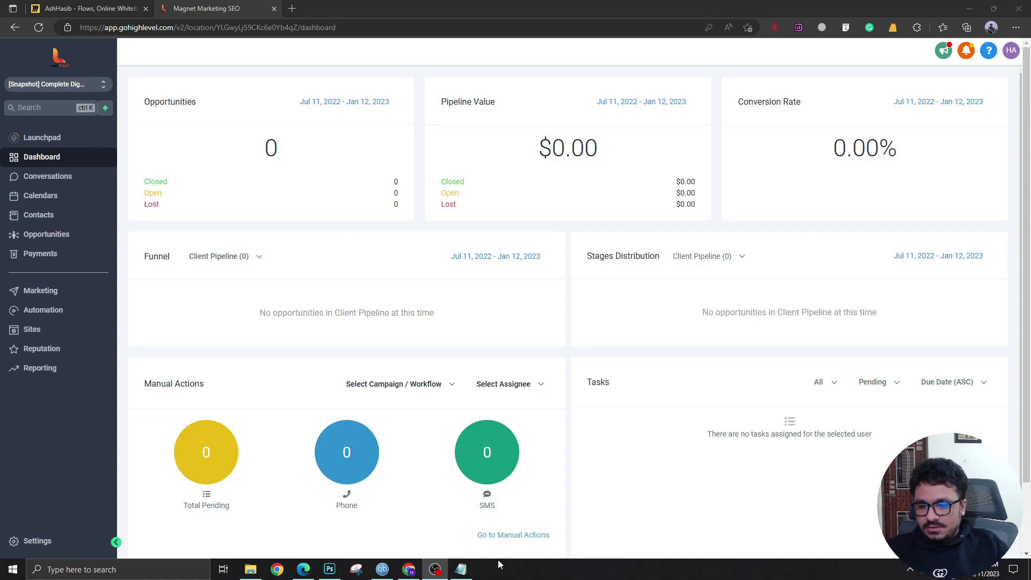
- Bring the Notepad notes over the dashboard and start the list with '- Workflows'
left_click(461, 570)
left_click_drag(811, 41, 648, 69)
key("Return")
key("Return")
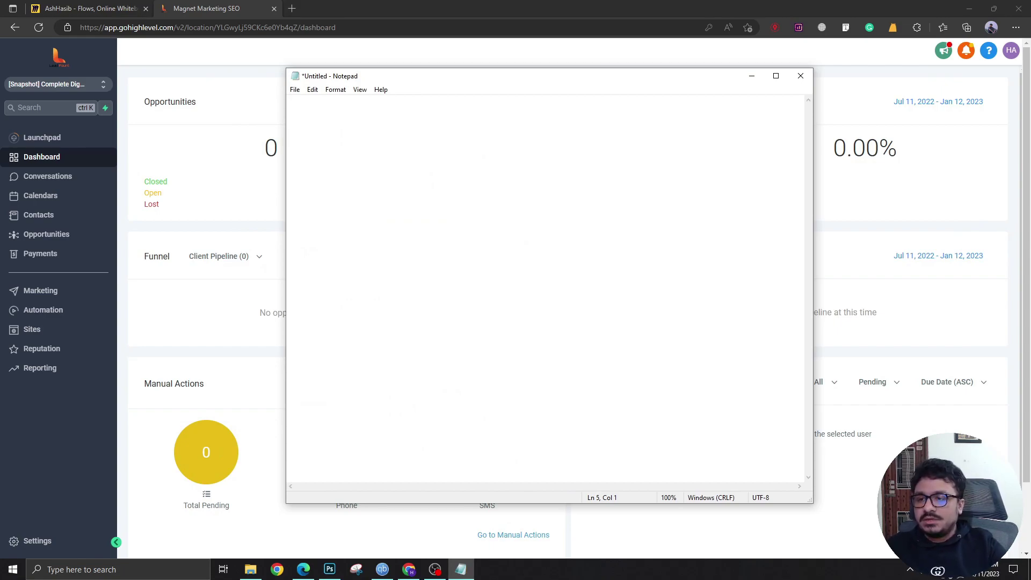
type("- Workflows")
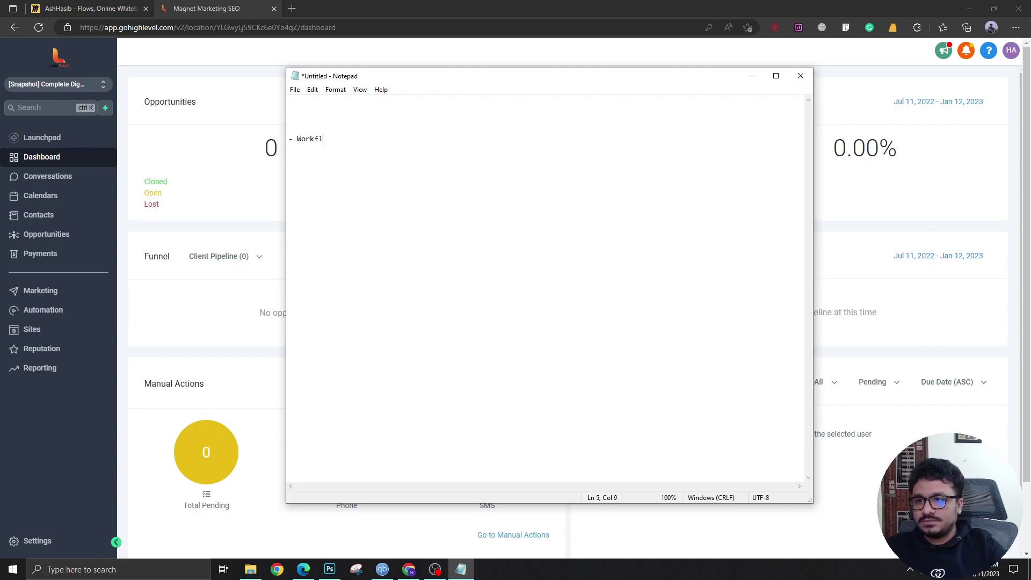
key("Return")
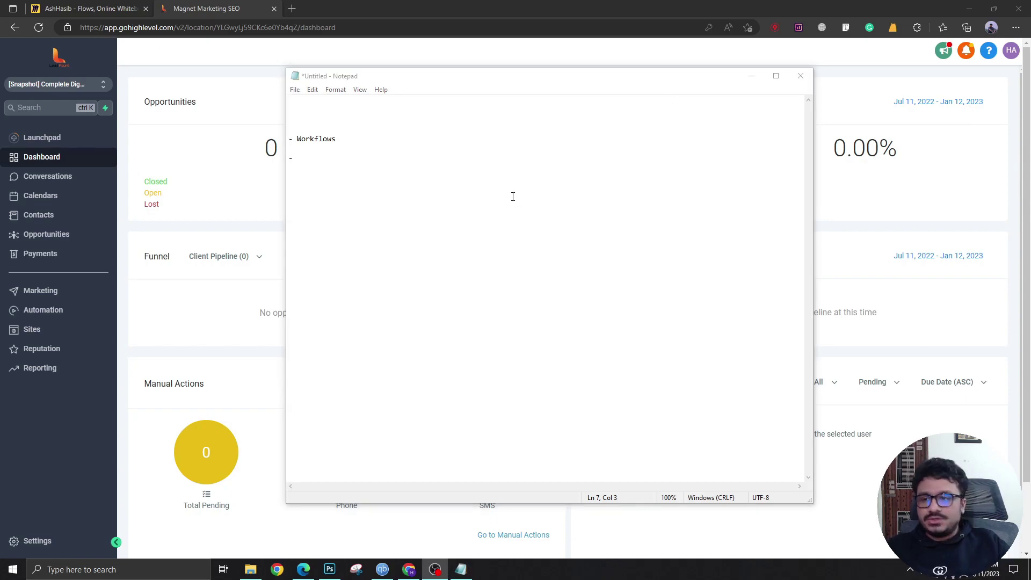
- Add Sites/Funnels as the second list item
double_click(323, 139)
left_click(291, 139)
left_click_drag(334, 139, 290, 139)
left_click(321, 155)
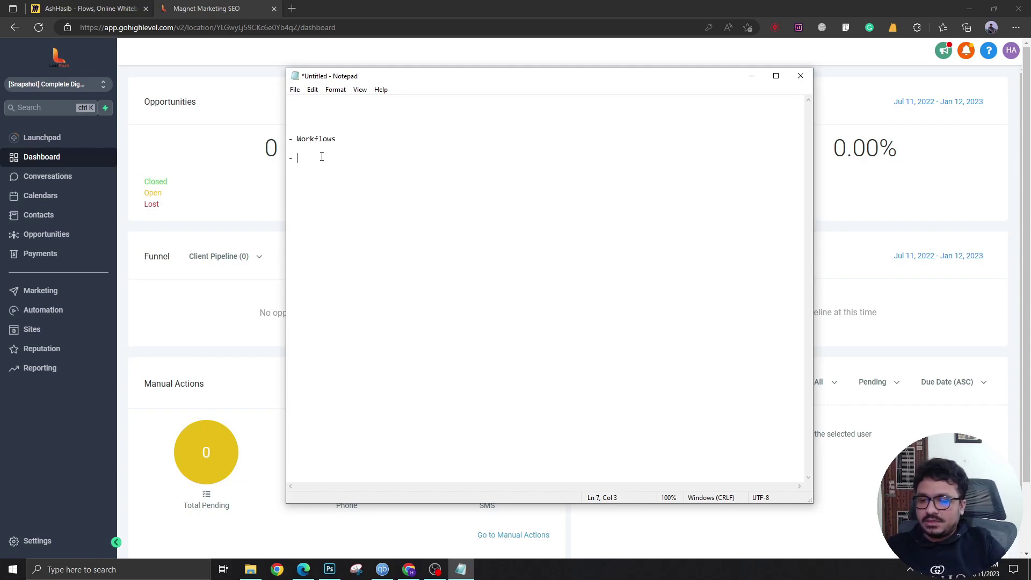
type("Sites,")
type("Funnels")
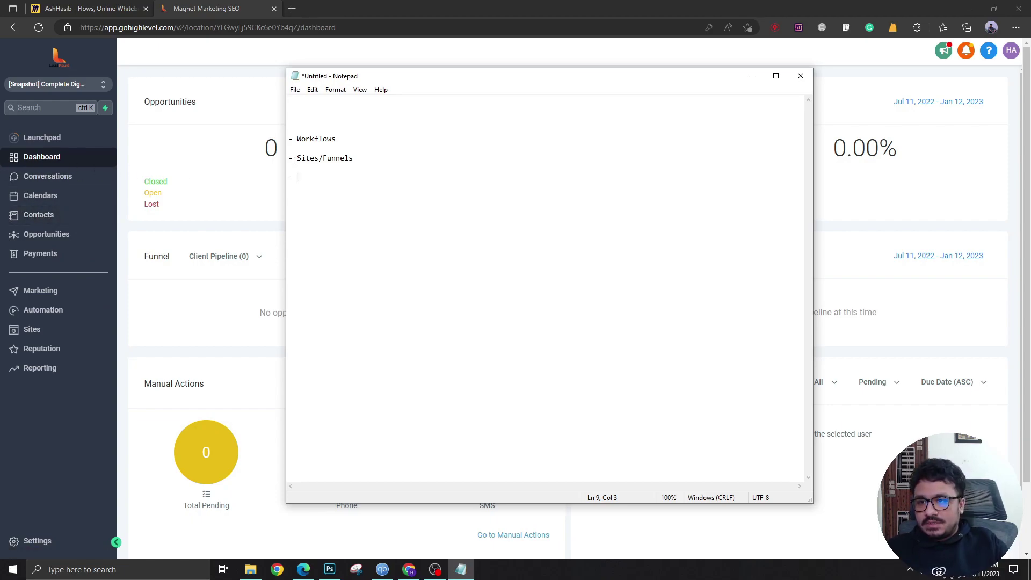
left_click_drag(291, 158, 353, 157)
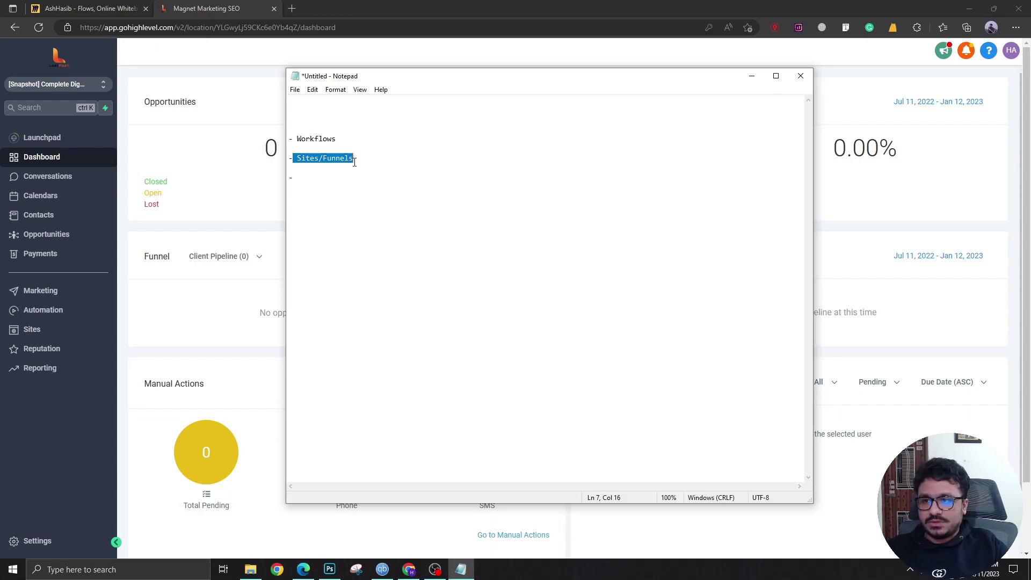
double_click(309, 139)
double_click(316, 157)
left_click(317, 176)
- Add Calendars, Custom values, Custom fields and Pipelines as the remaining list items
type("Calendars")
key("Return")
key("Return")
type("- Custom values")
key("Return")
key("Return")
type("- Custom fields")
key("Return")
key("Return")
type("- Pipelines")
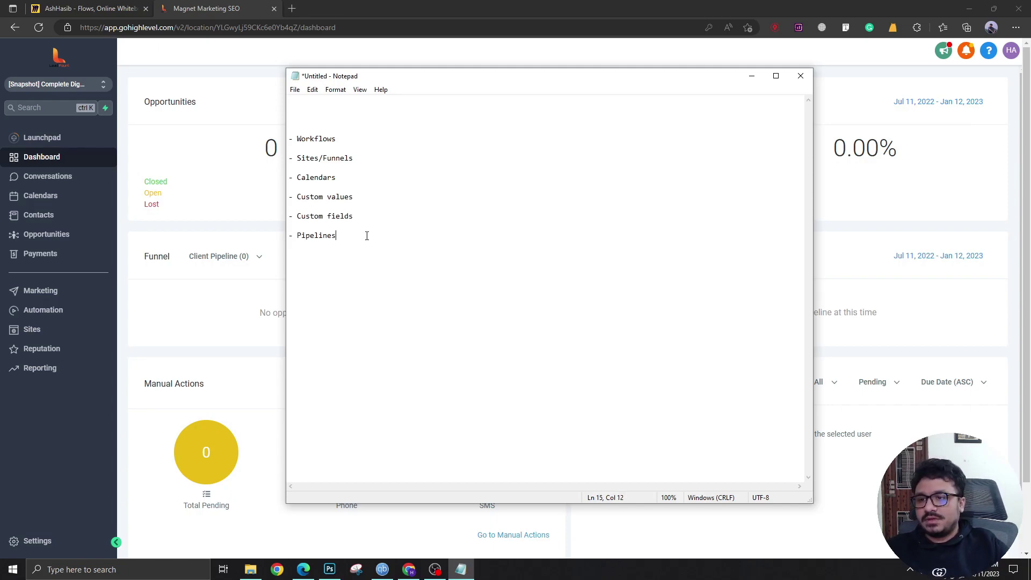
- Highlight all six list items, then minimize Notepad
left_click_drag(367, 235, 290, 132)
left_click(302, 141)
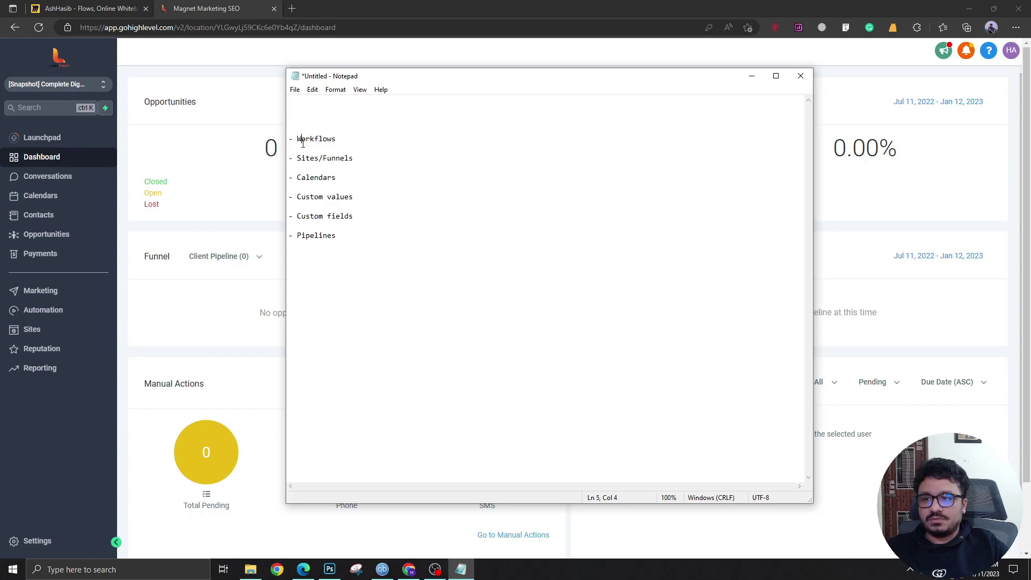
left_click_drag(365, 241, 281, 137)
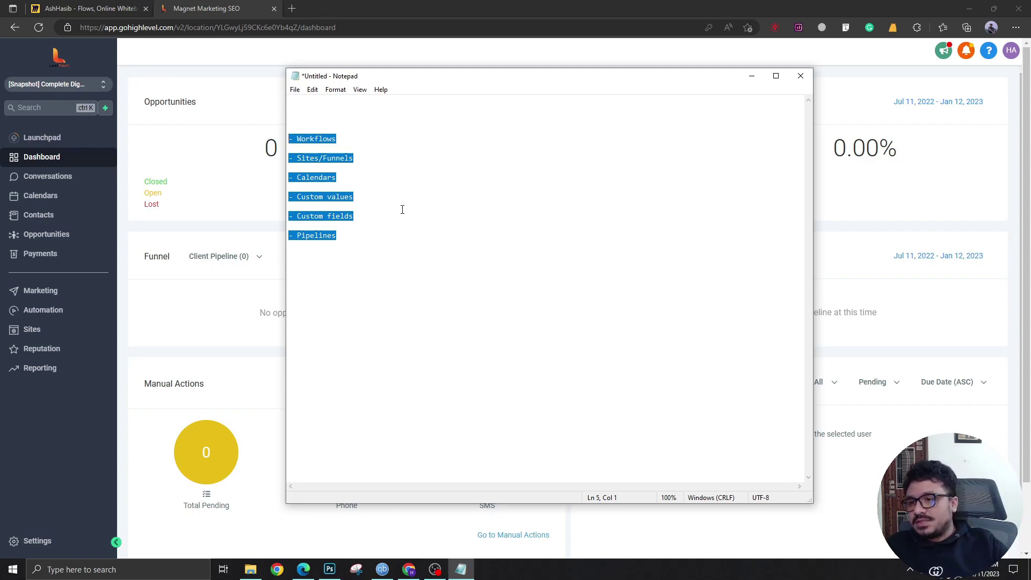
left_click(752, 76)
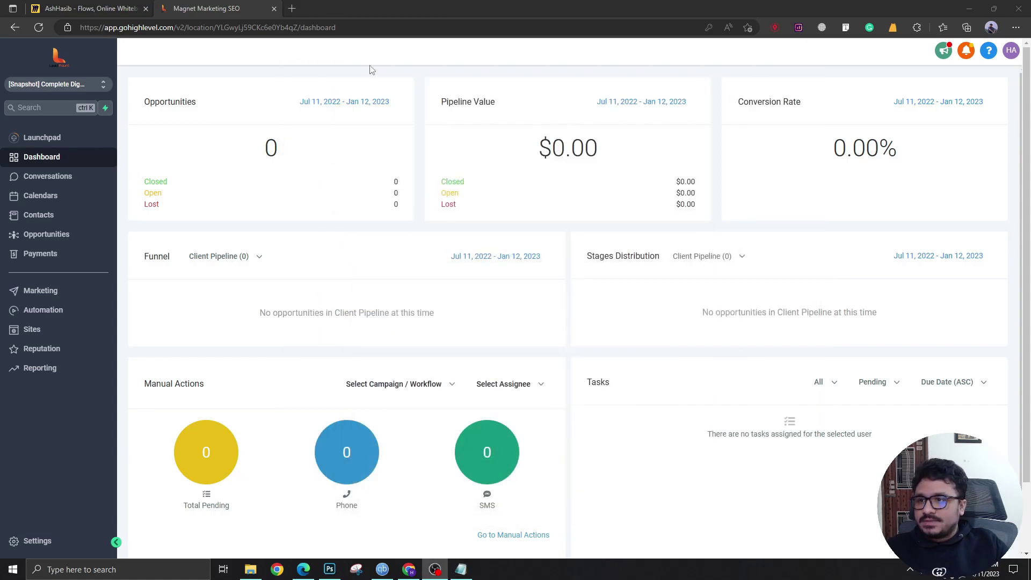
scroll(249, 289, "down", 1)
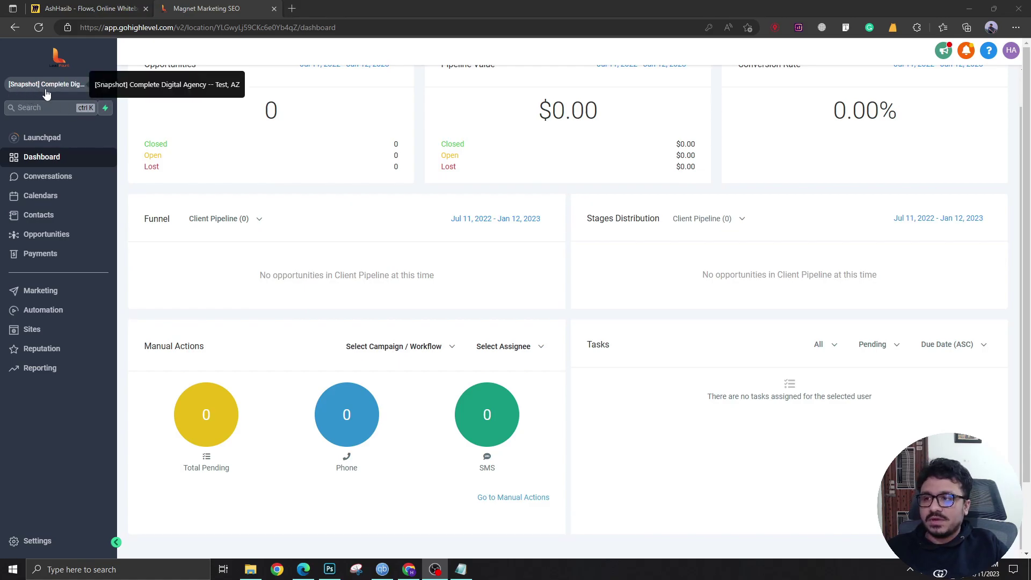
scroll(371, 248, "up", 1)
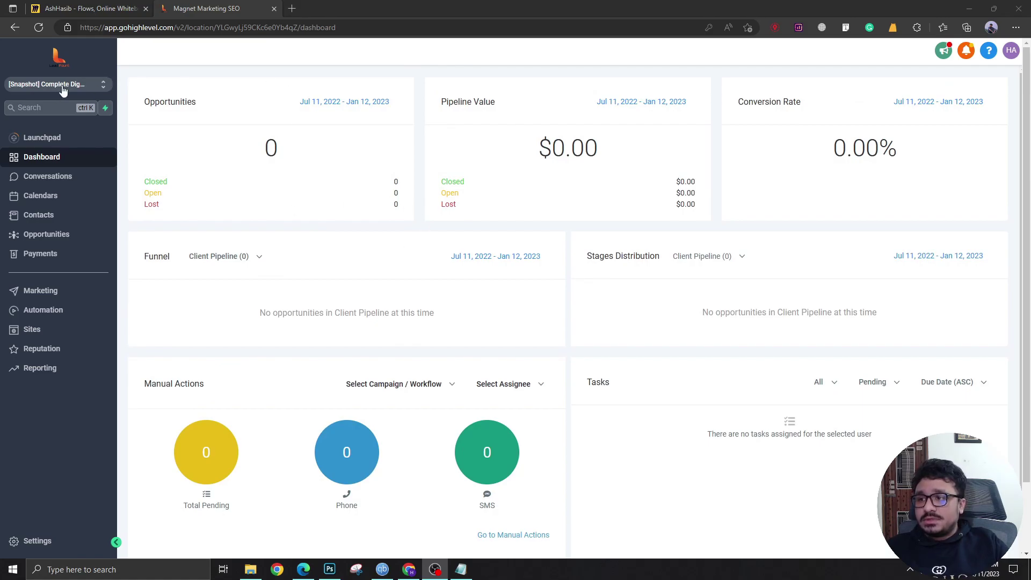
left_click(62, 86)
left_click(373, 63)
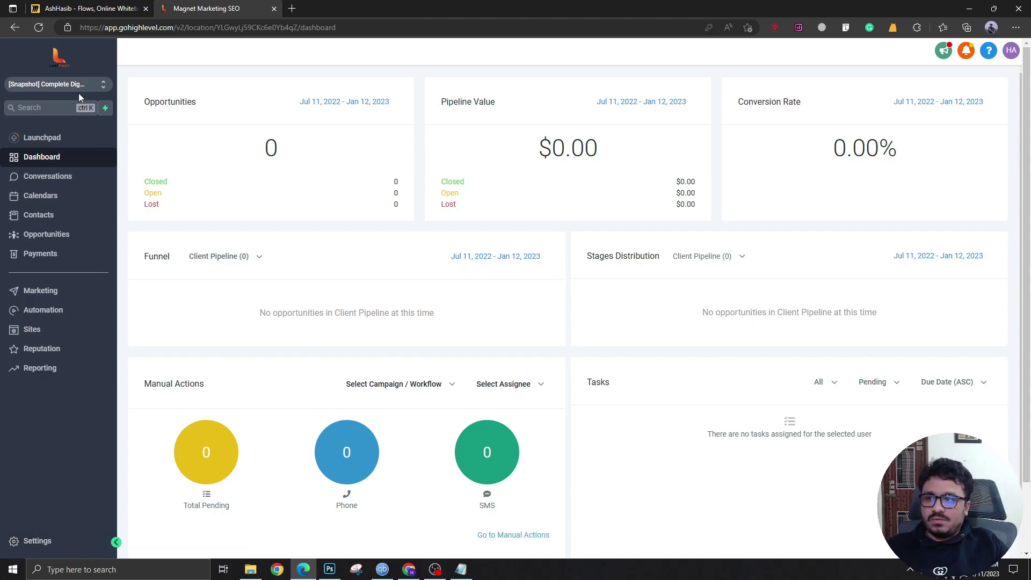
- Switch to the agency view and go to Settings > Snapshot
left_click(103, 86)
left_click(183, 122)
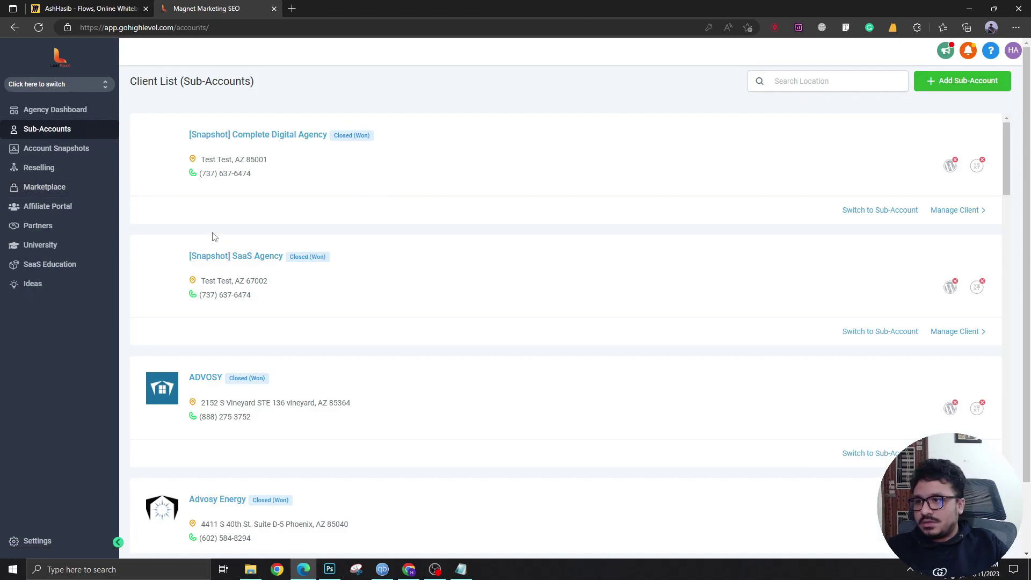
left_click(35, 542)
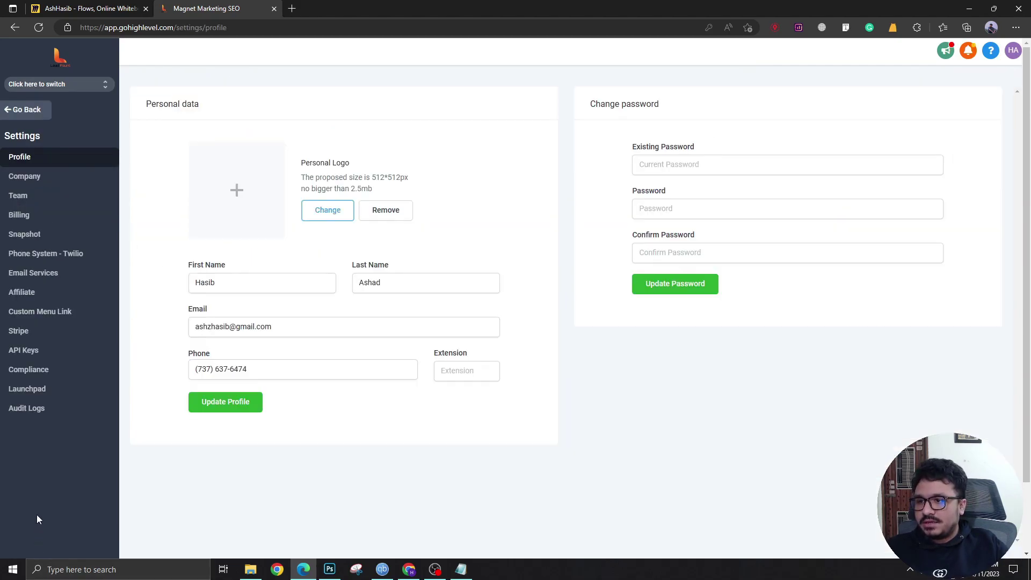
left_click(31, 234)
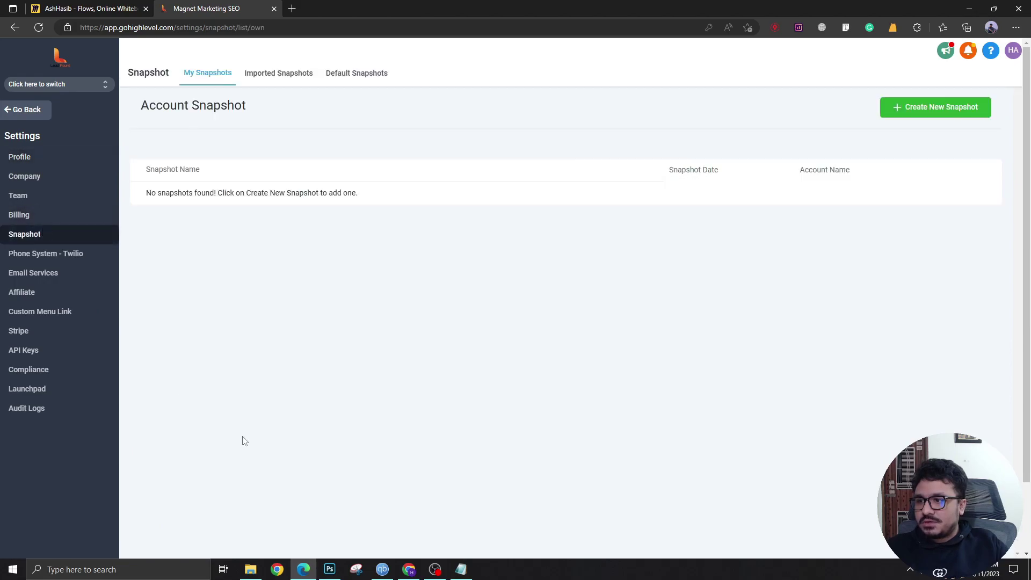
- Create 'Complete Digital Agency Snapshot' from the [Snapshot] Complete Digital Agency account and save it
left_click(931, 110)
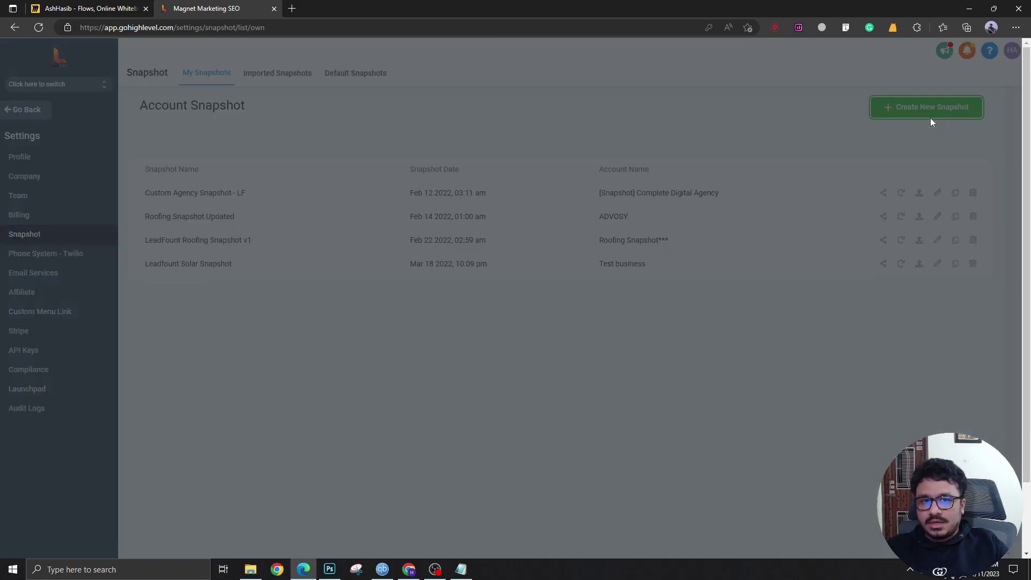
left_click(442, 136)
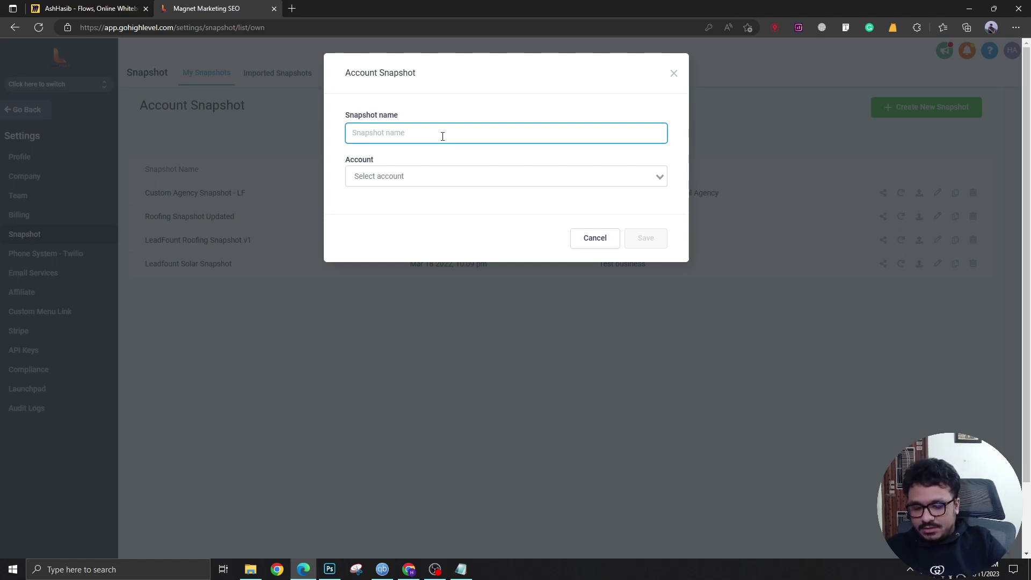
type("Complete Digital Agency ")
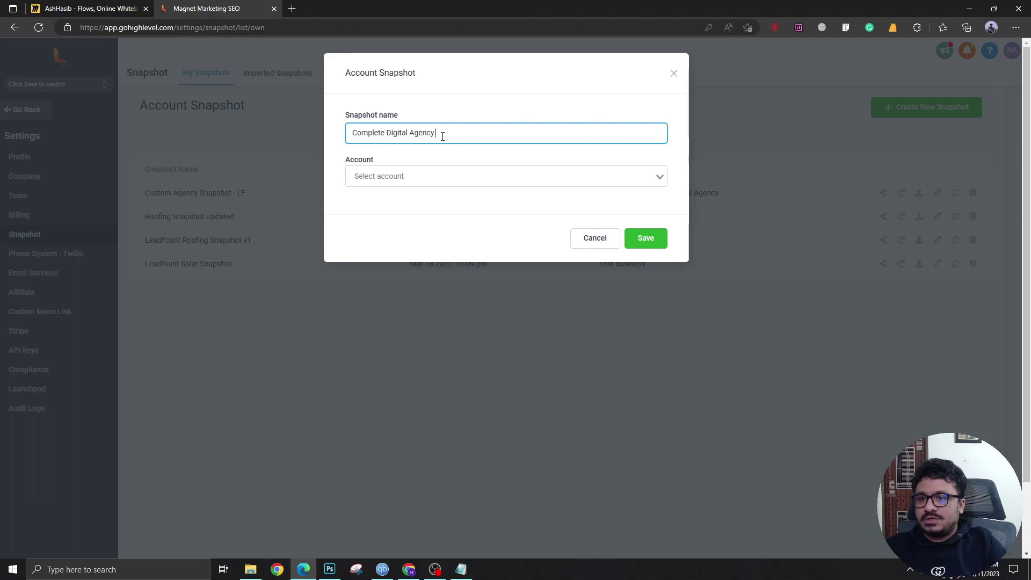
type("Snapshot")
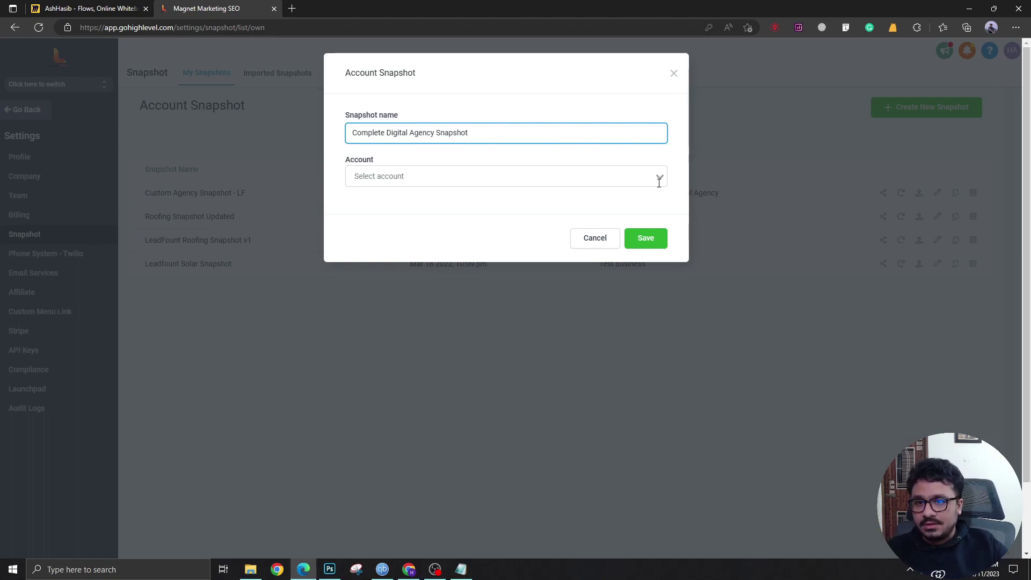
left_click(659, 182)
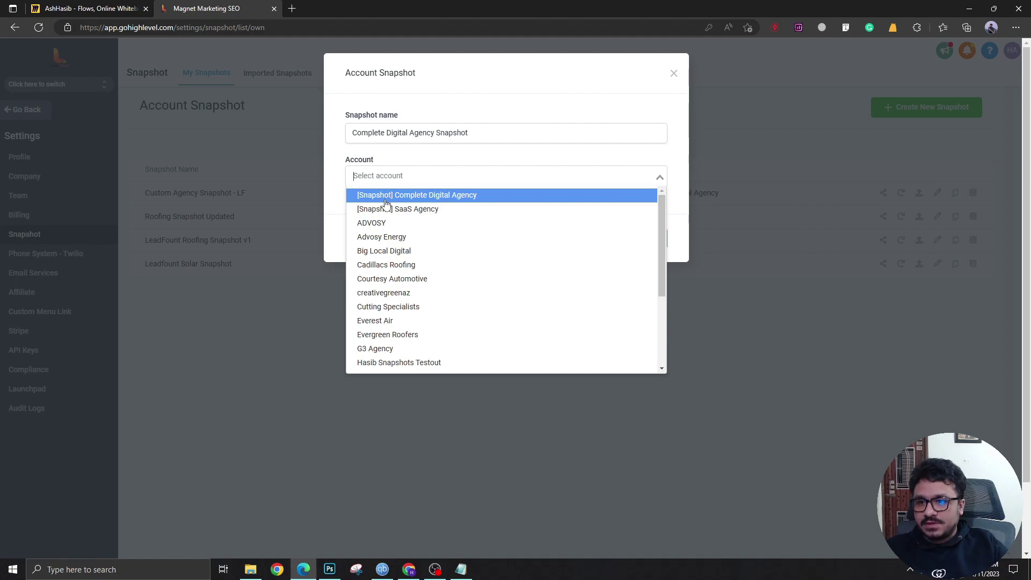
left_click(462, 197)
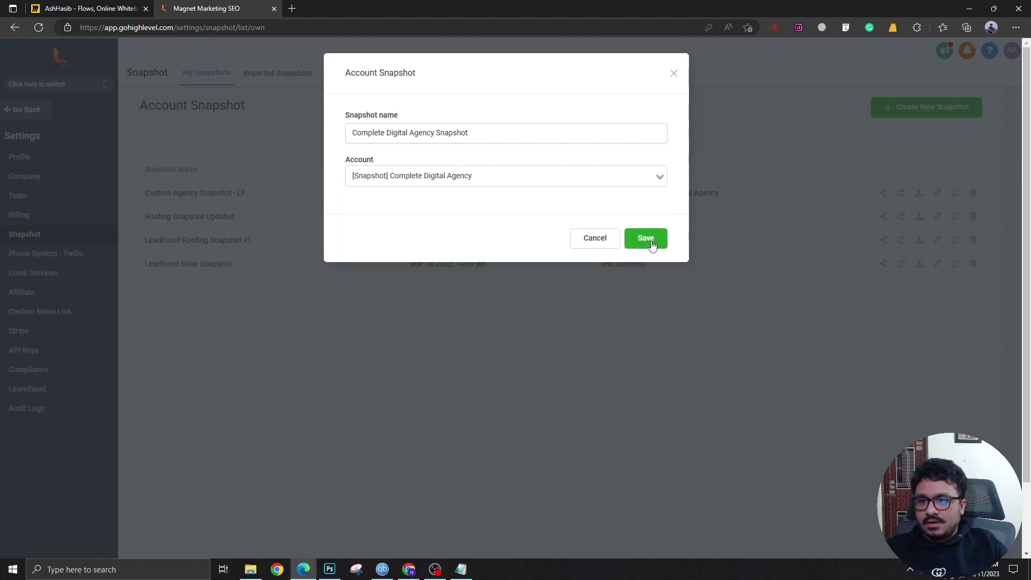
left_click(649, 240)
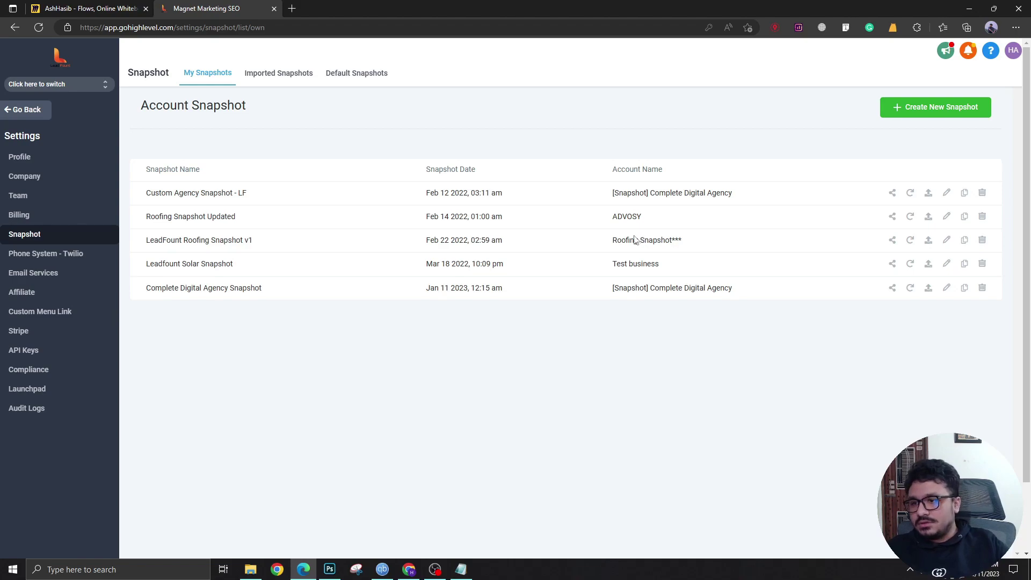
- Highlight the Complete Digital Agency Snapshot name and its Jan 11 2023, 12:15 am date
left_click_drag(153, 290, 236, 290)
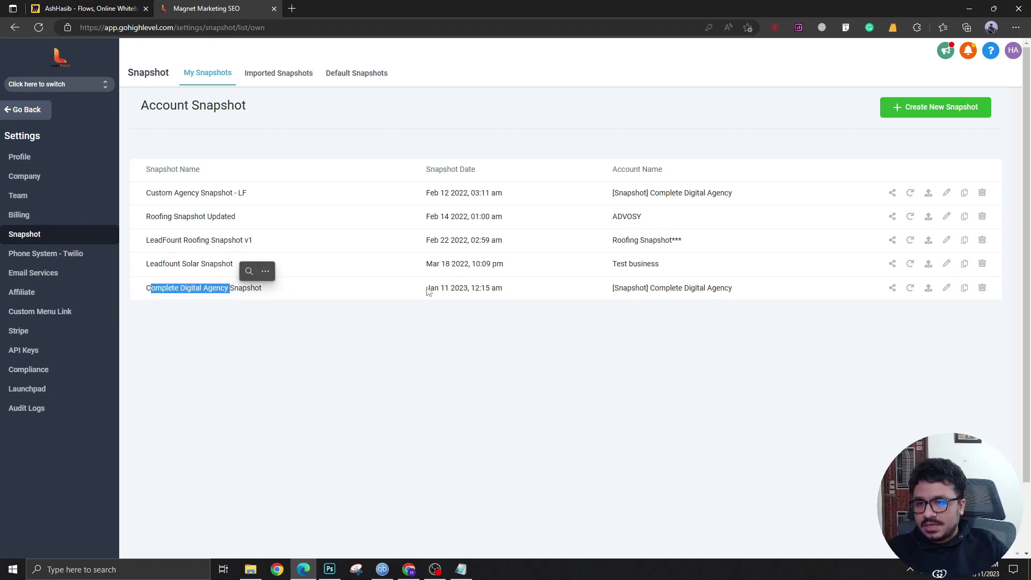
double_click(455, 290)
triple_click(455, 290)
left_click(469, 302)
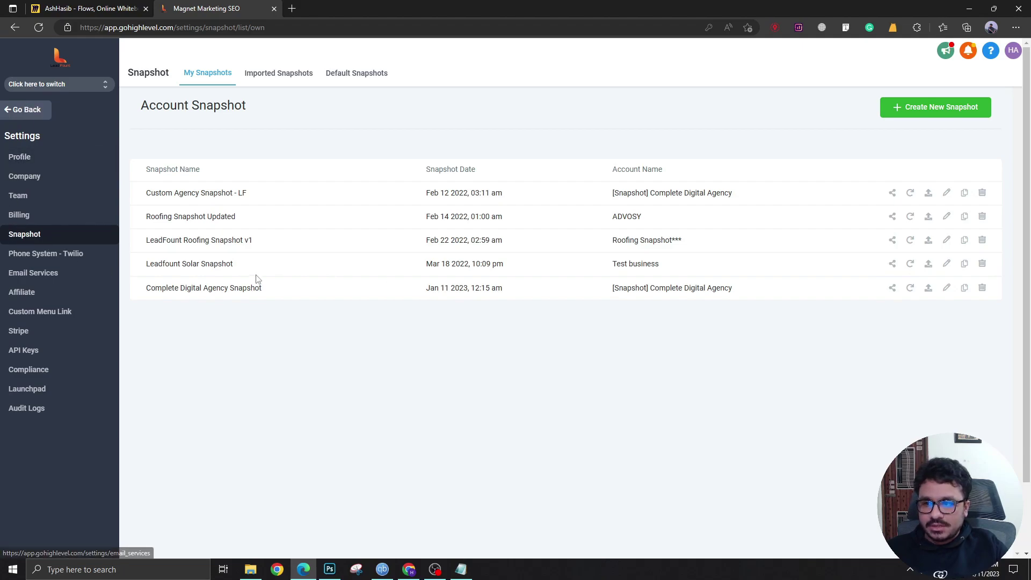
left_click_drag(145, 289, 287, 292)
triple_click(443, 289)
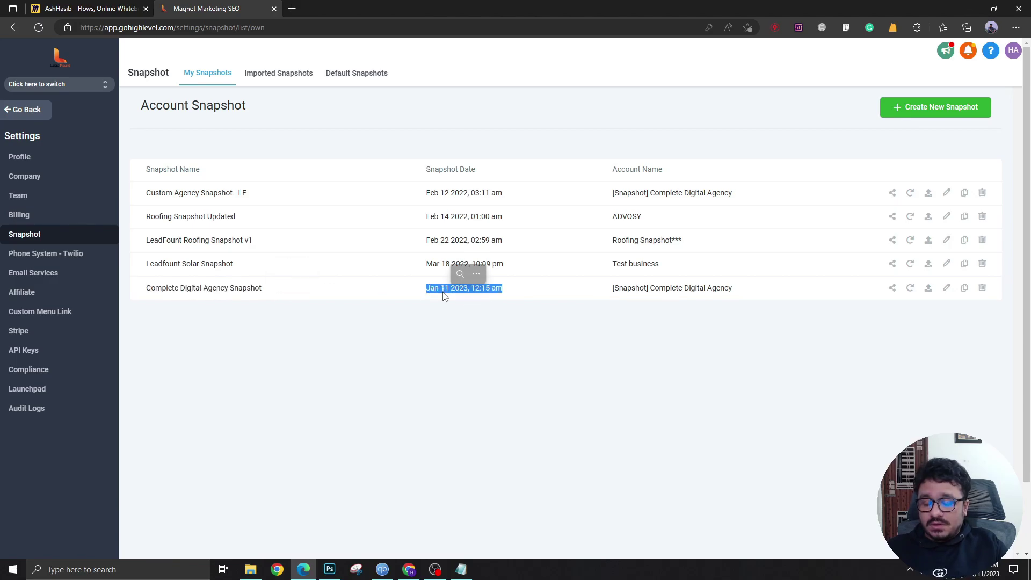
left_click(469, 325)
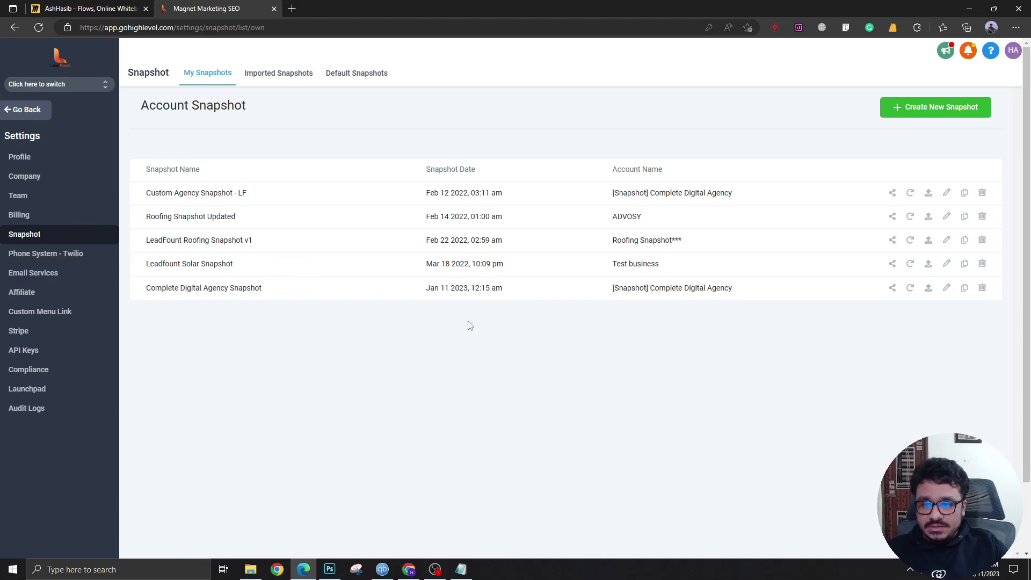
- Try the Email share link type for Complete Digital Agency Snapshot, then close without sending
left_click(893, 289)
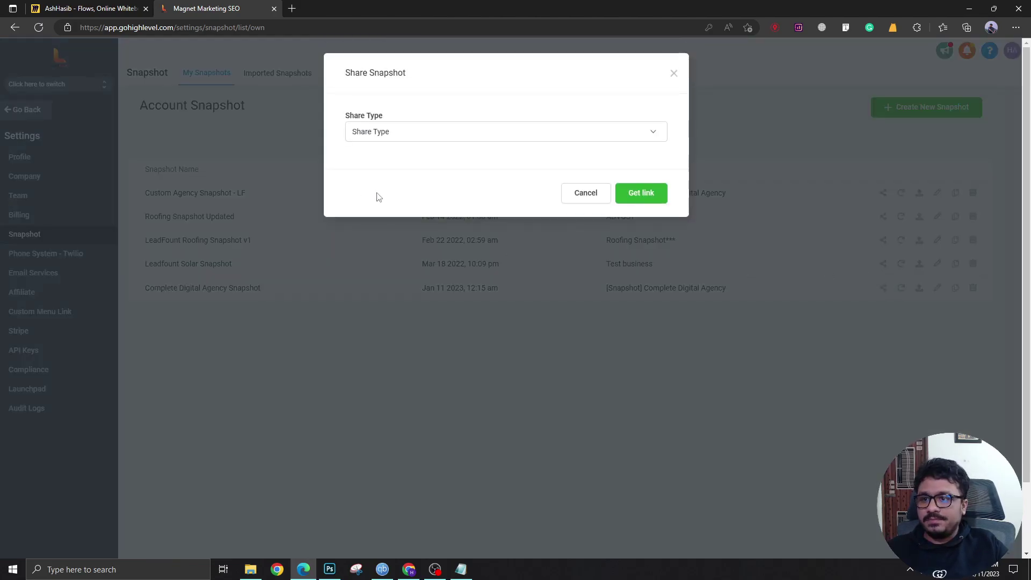
left_click(365, 135)
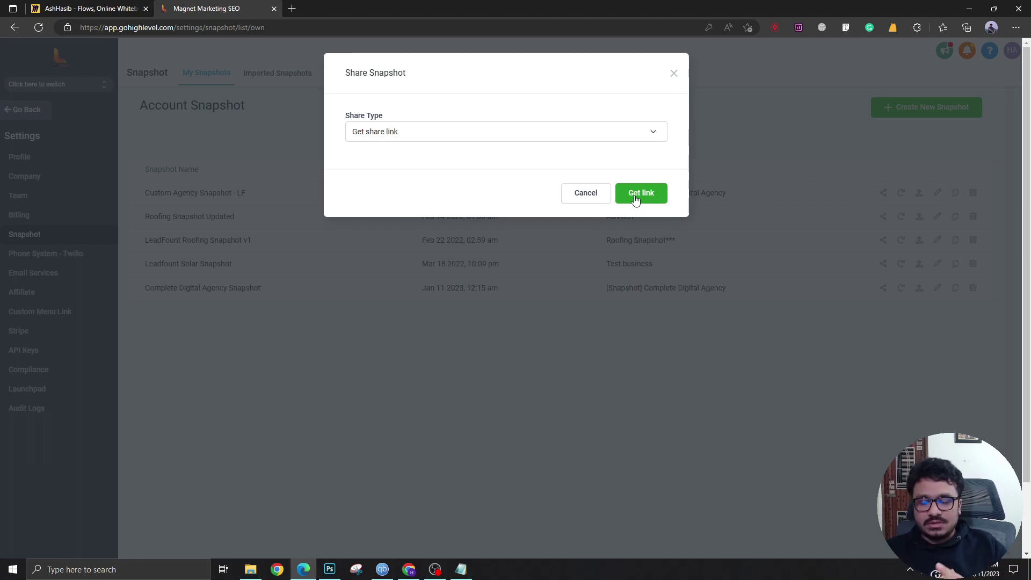
left_click(430, 133)
left_click(424, 178)
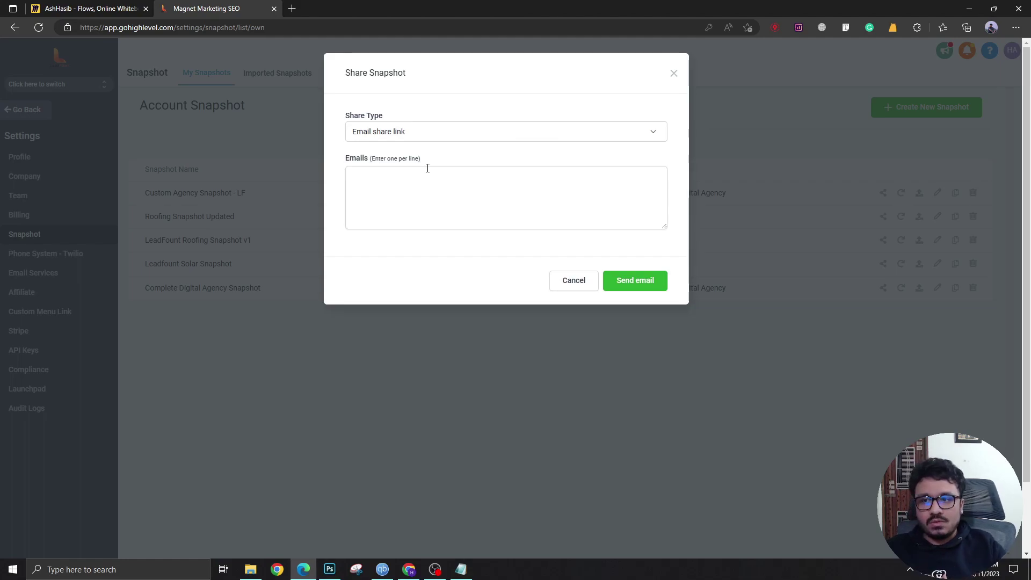
left_click(416, 181)
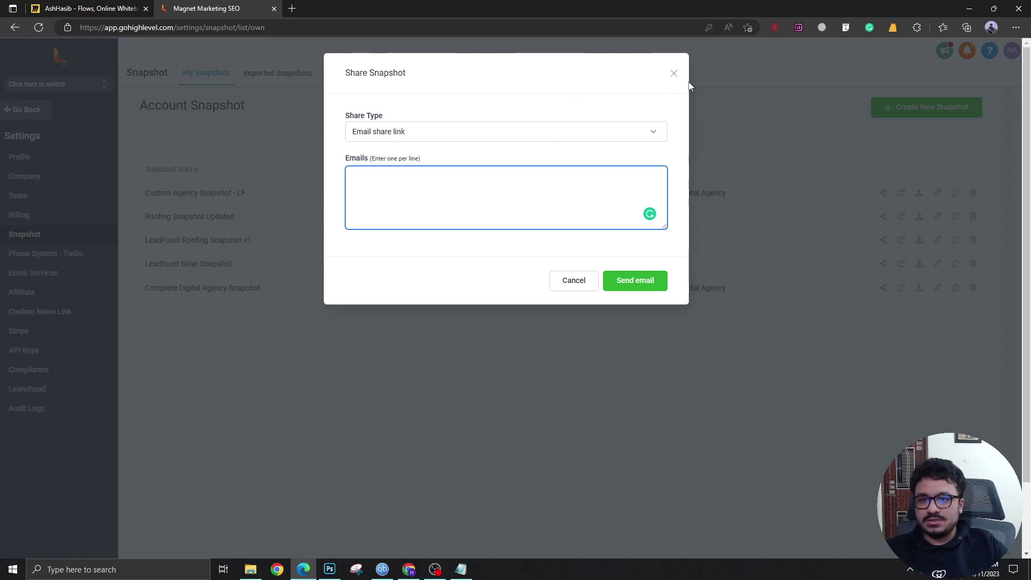
left_click(674, 73)
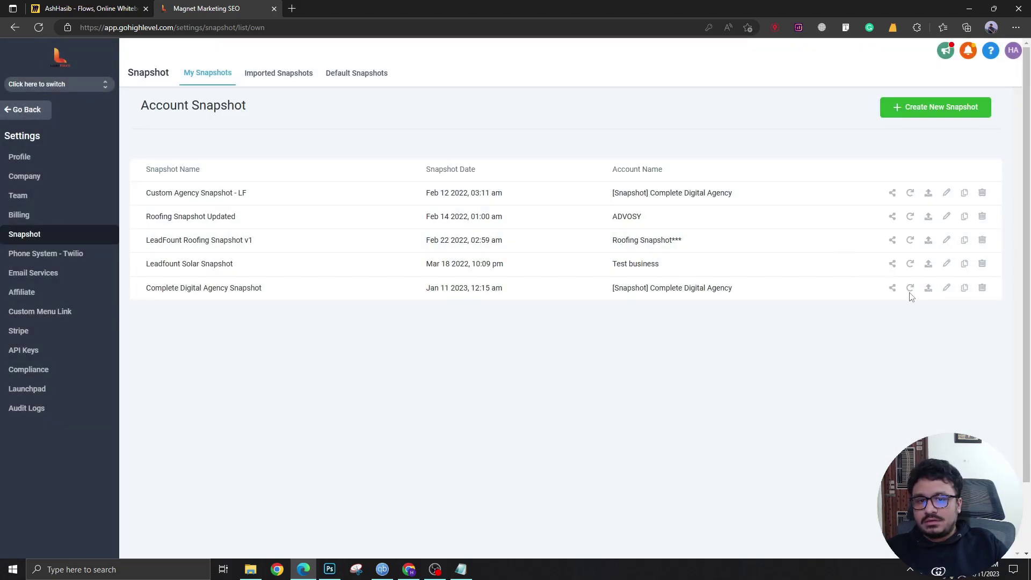
- Reopen sharing for the snapshot and choose the Get share link type
left_click(894, 291)
left_click(418, 139)
left_click(396, 195)
- Generate the snapshot's share link and close the Share Snapshot dialog
left_click(626, 198)
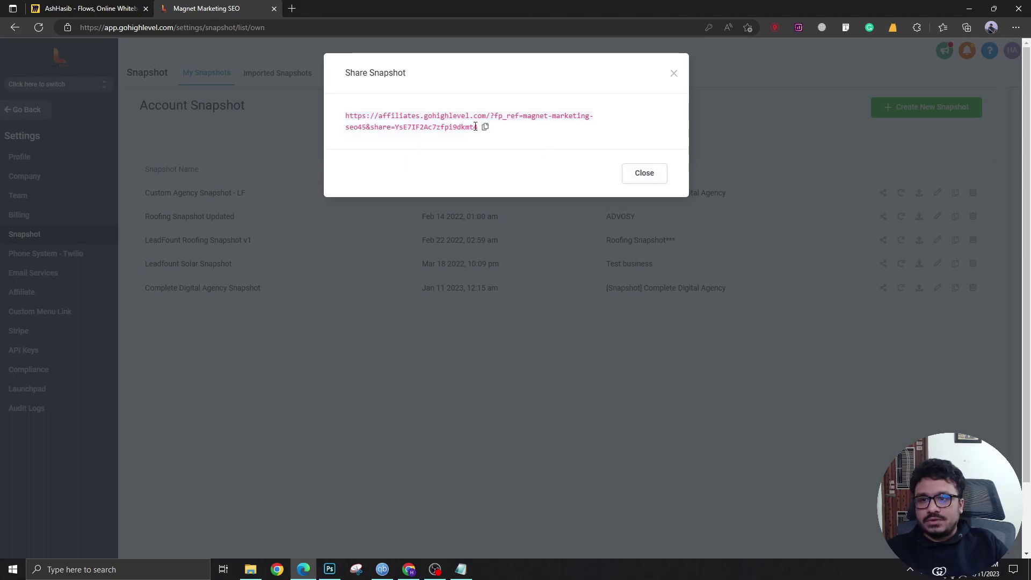
left_click(674, 75)
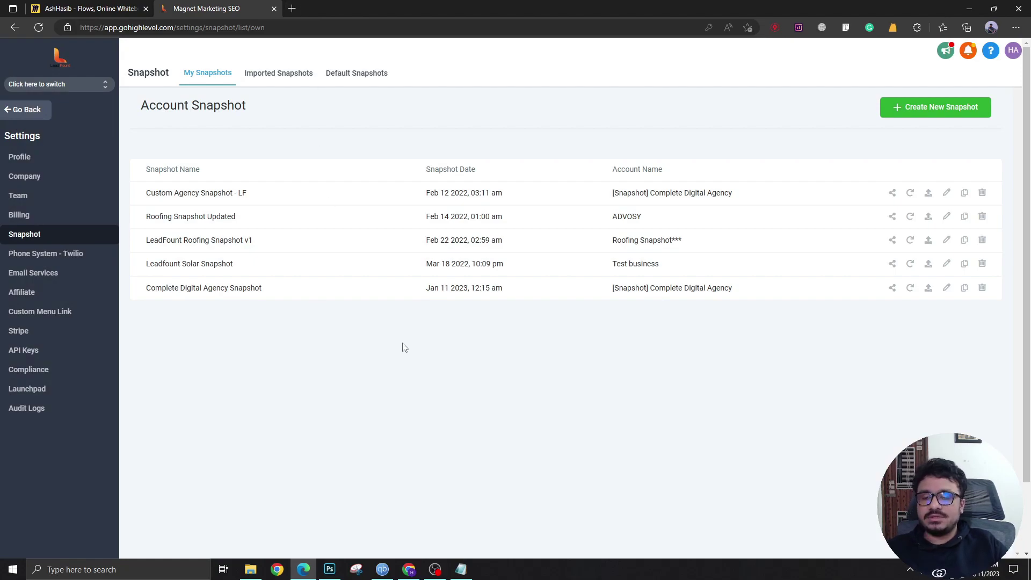
- Open the copied snapshot share link in a new Edge tab
left_click(291, 8)
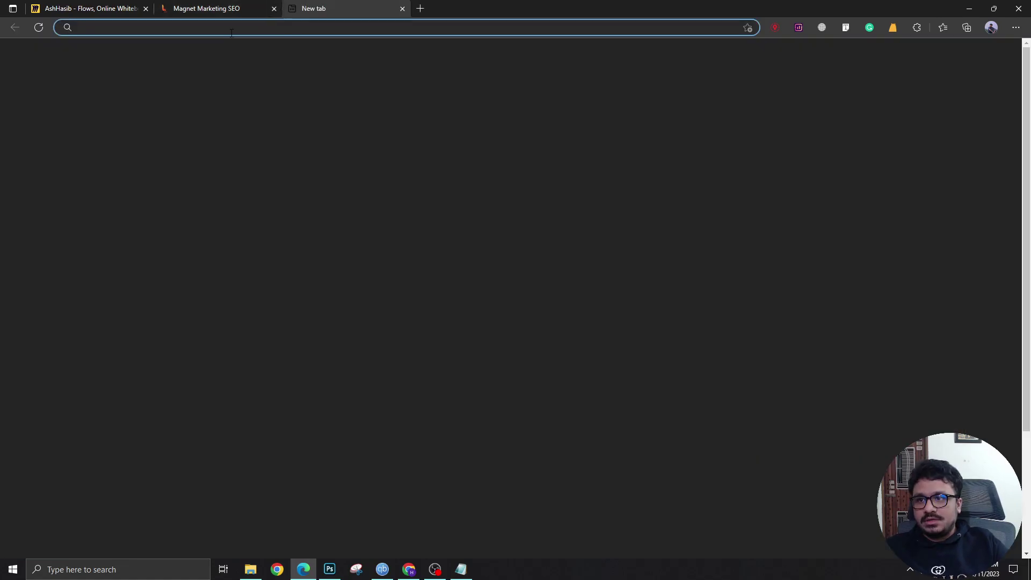
left_click(238, 6)
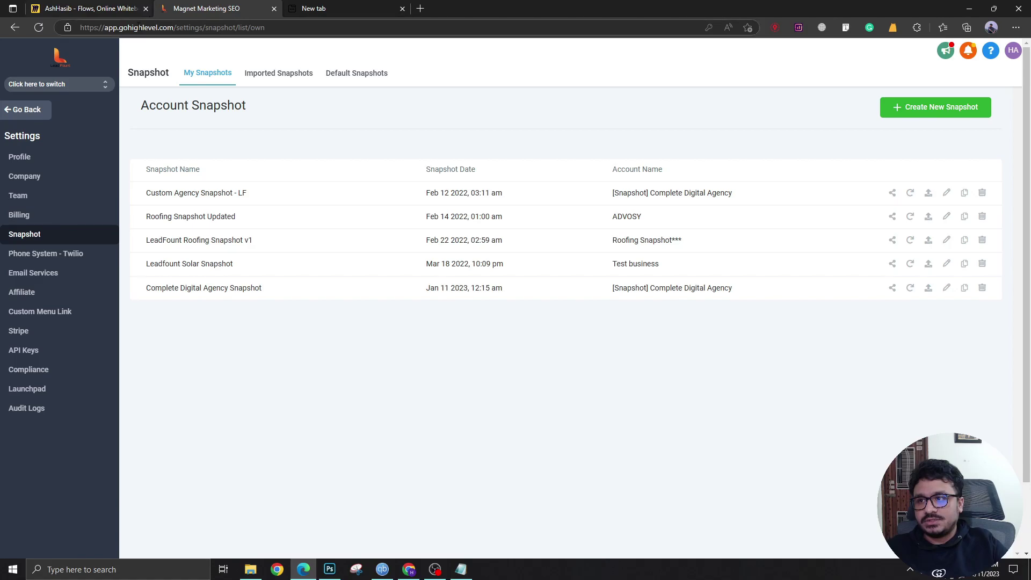
left_click(366, 4)
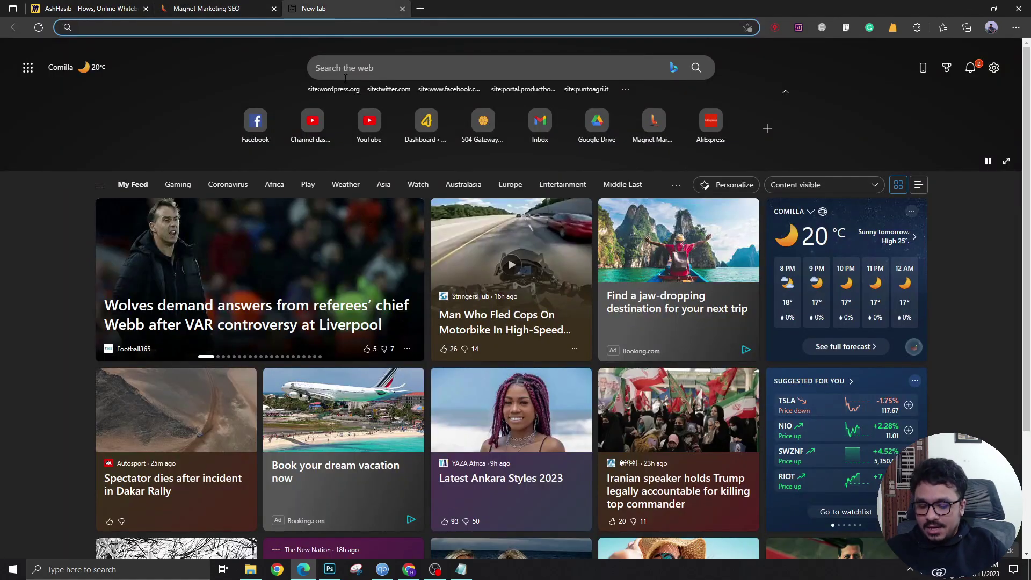
type("https://affiliates.gohighlevel.com/?fp_ref=magnet-marketing-seo45&share=YsE7IF2Ac7zfpi9dkmt4")
key("Return")
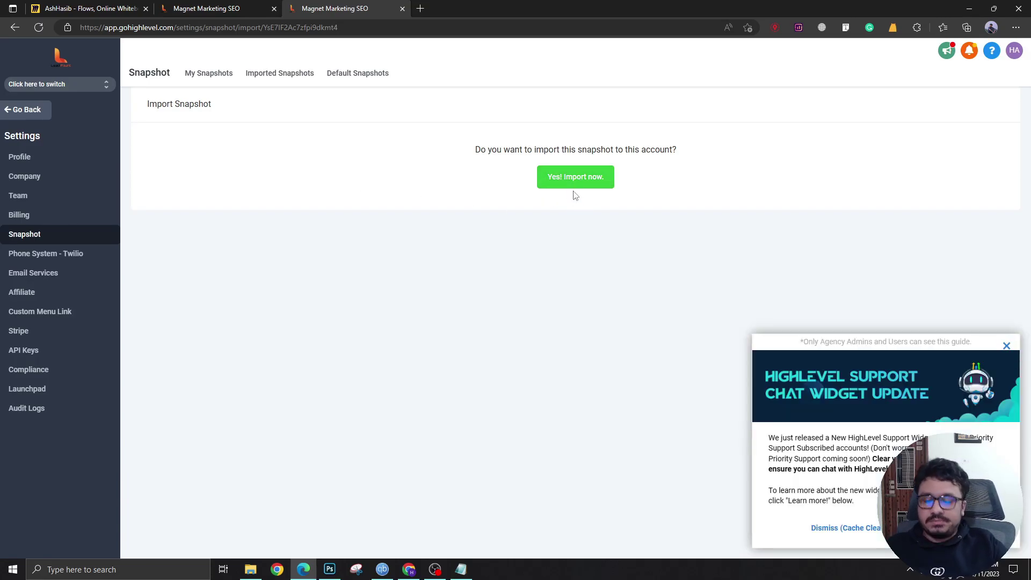
- Dismiss the support popup and close the import preview tab
left_click(1006, 346)
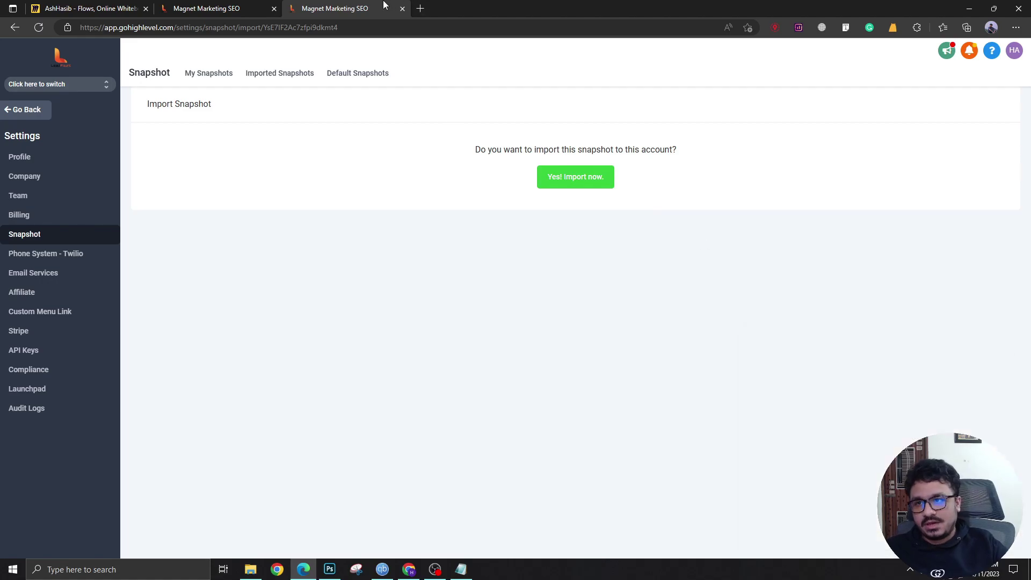
left_click(403, 8)
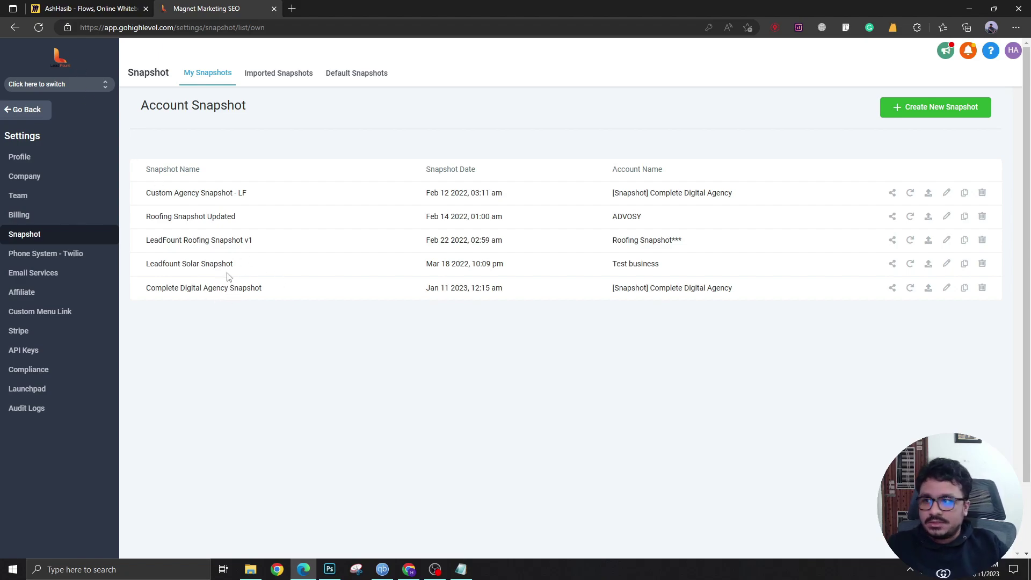
- Visit the [Snapshot] Complete Digital Agency sub-account, then return to the agency view's Settings
left_click(21, 86)
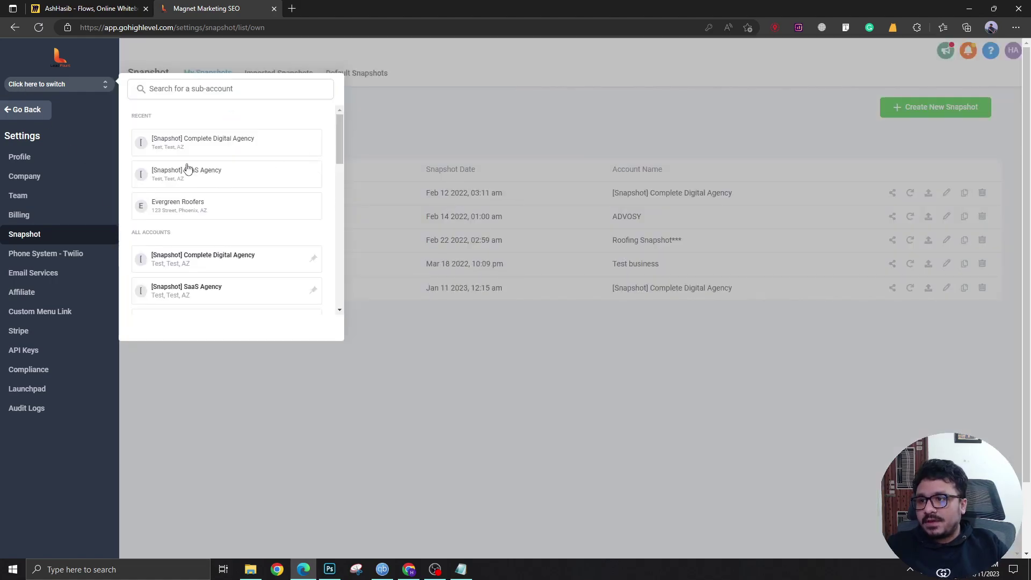
left_click(207, 143)
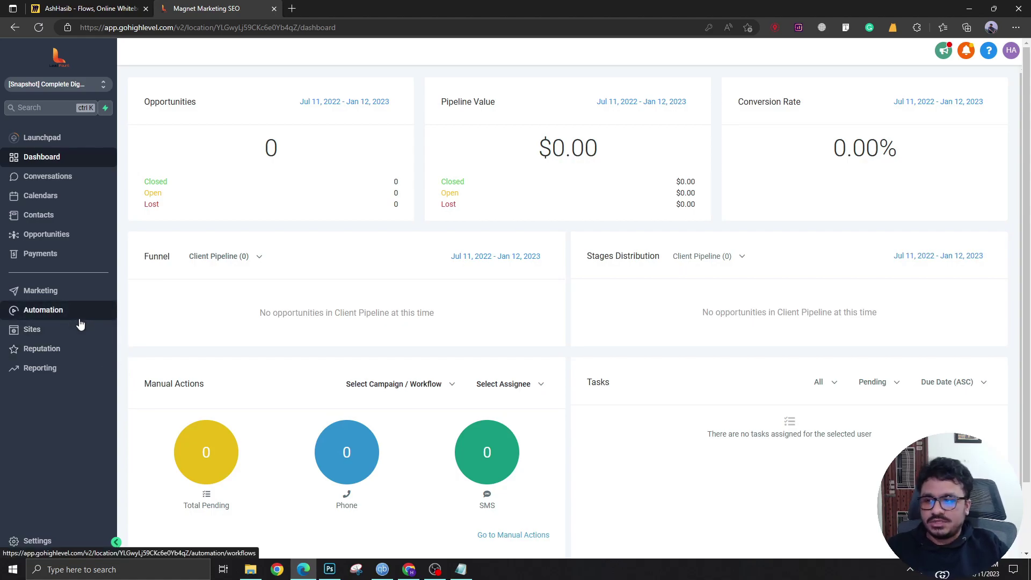
left_click(948, 74)
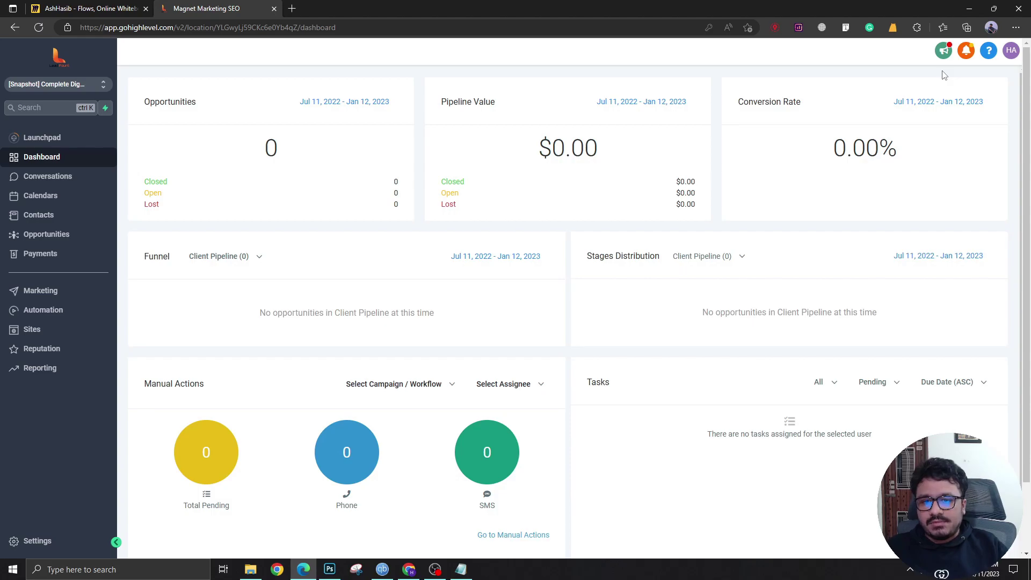
left_click(76, 87)
left_click(185, 122)
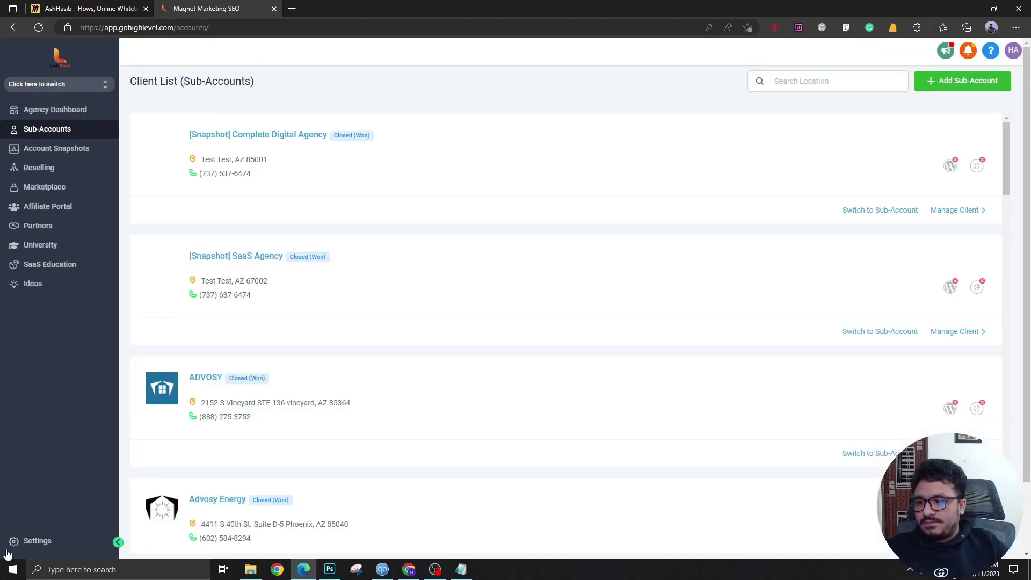
left_click(23, 542)
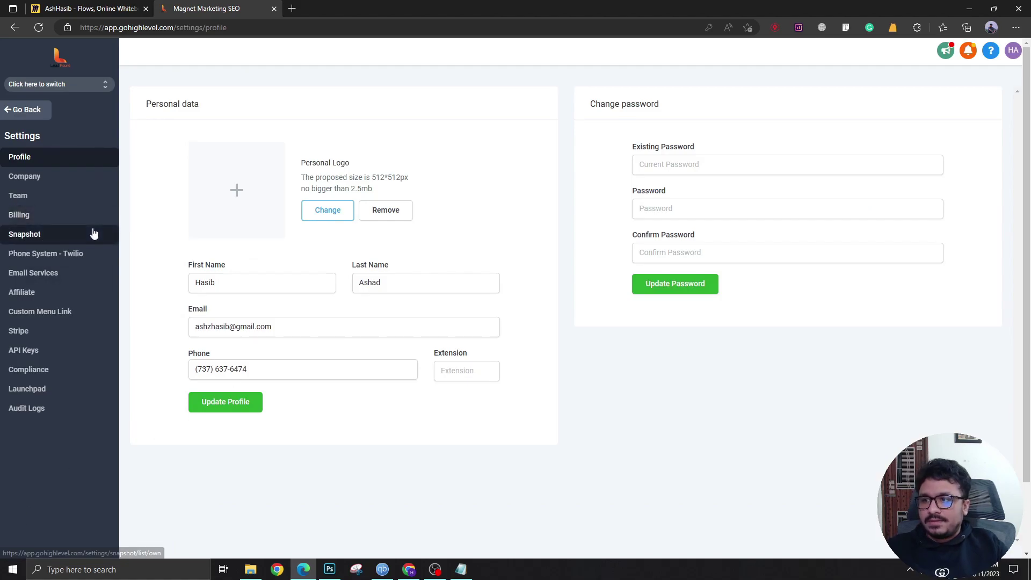
- Refresh Complete Digital Agency Snapshot so its date updates to Jan 11 2023, 12:19 am
left_click(41, 233)
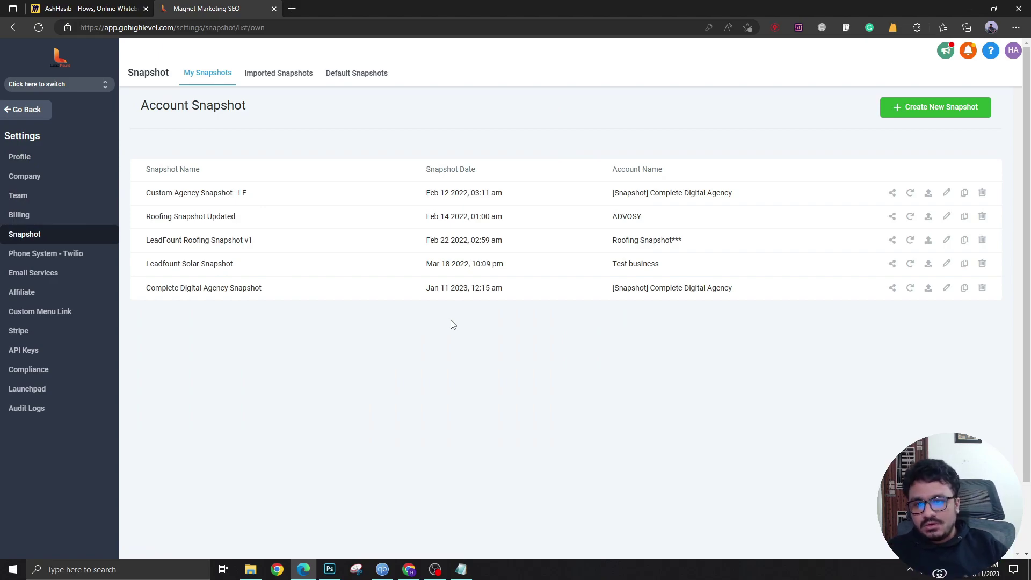
left_click(911, 288)
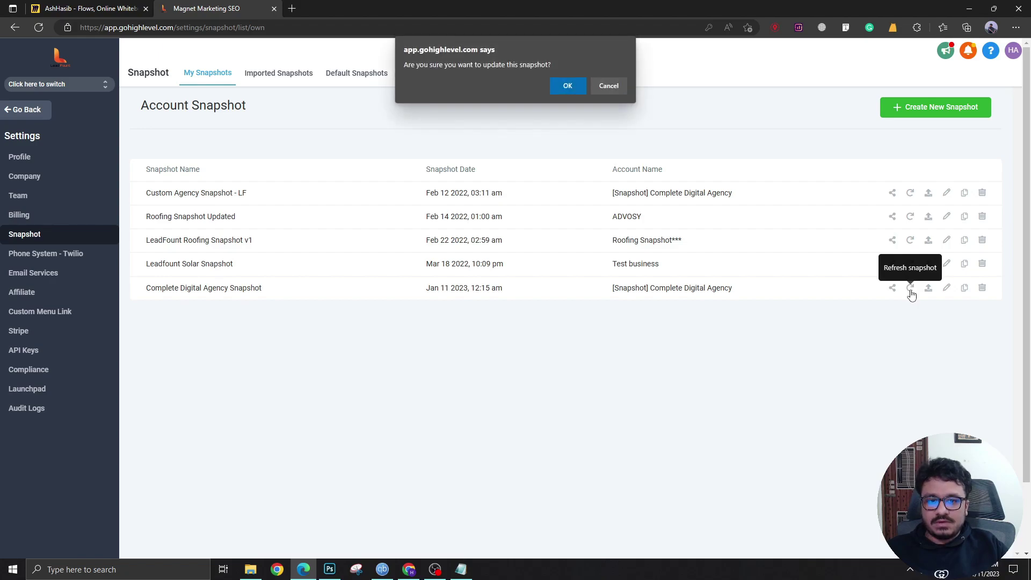
left_click(570, 86)
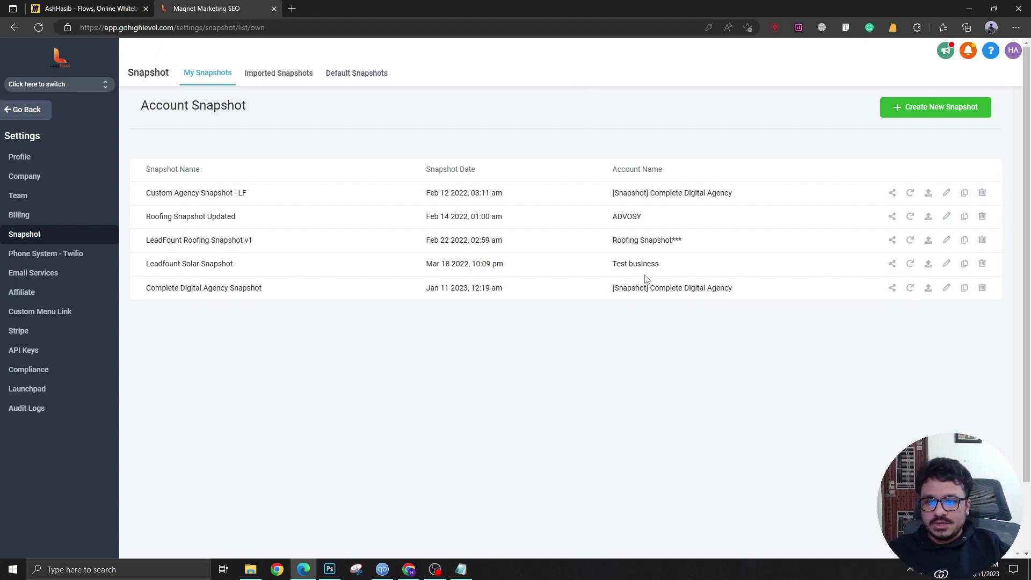
left_click_drag(649, 289, 734, 290)
left_click(735, 291)
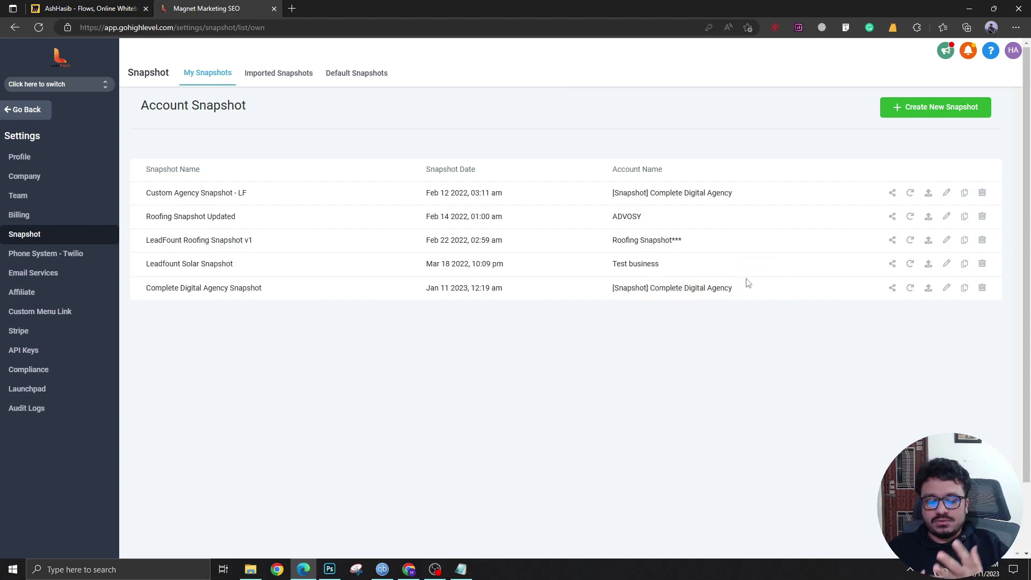